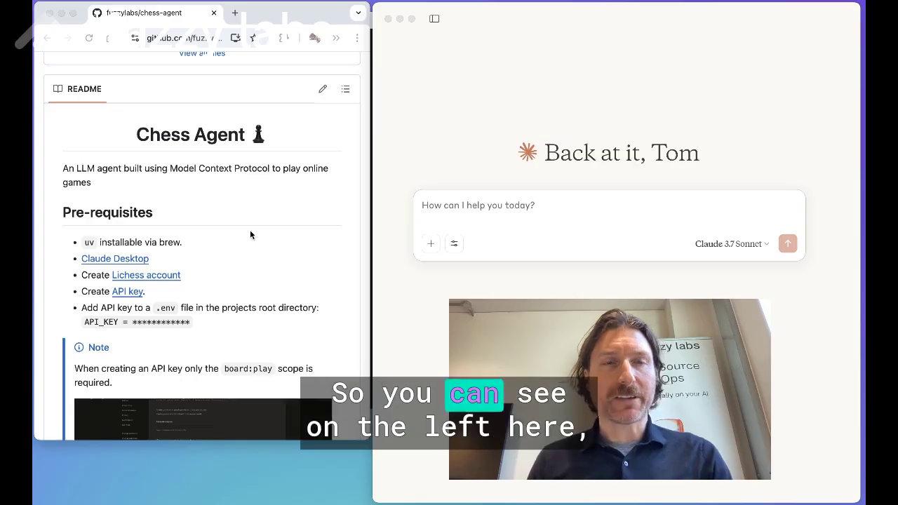
Scroll to the README's Quick Start and select the 'uv run mcp install server.py' line.
scroll(249, 231, "up", 3)
scroll(250, 235, "up", 5)
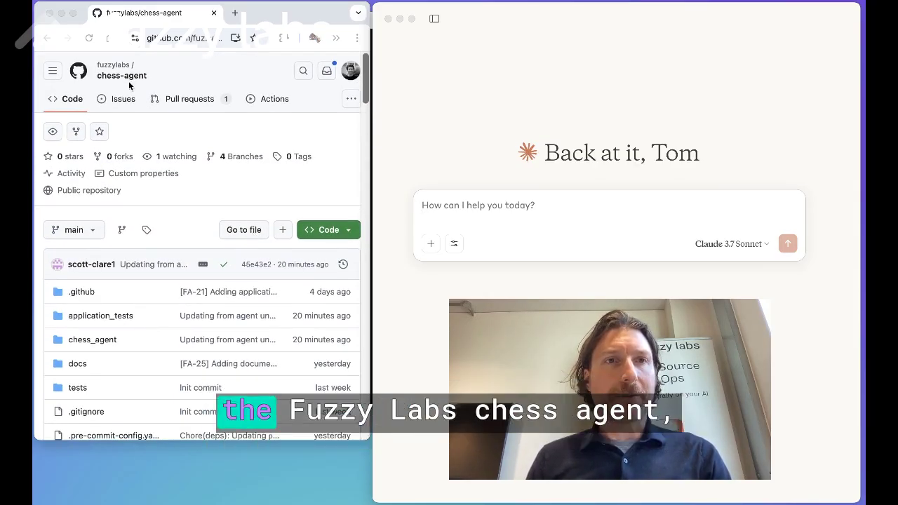
scroll(185, 188, "down", 5)
scroll(184, 185, "down", 3)
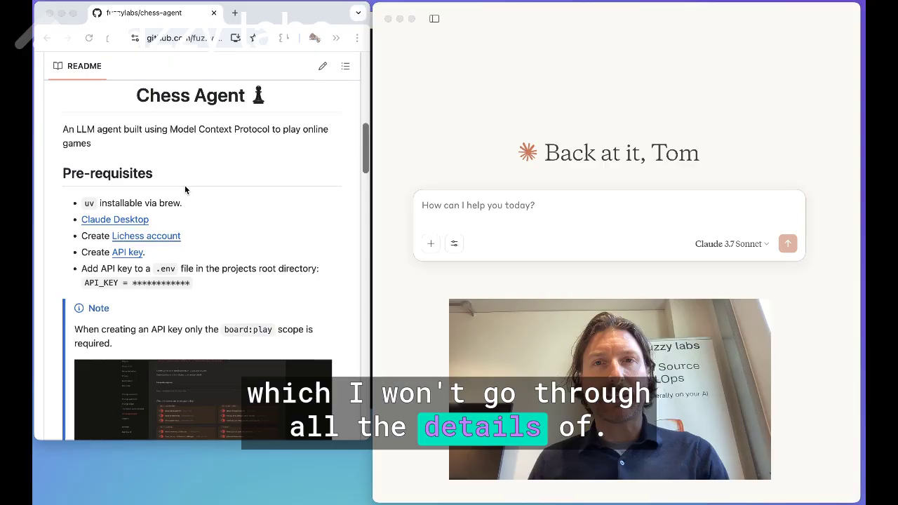
scroll(195, 240, "down", 1)
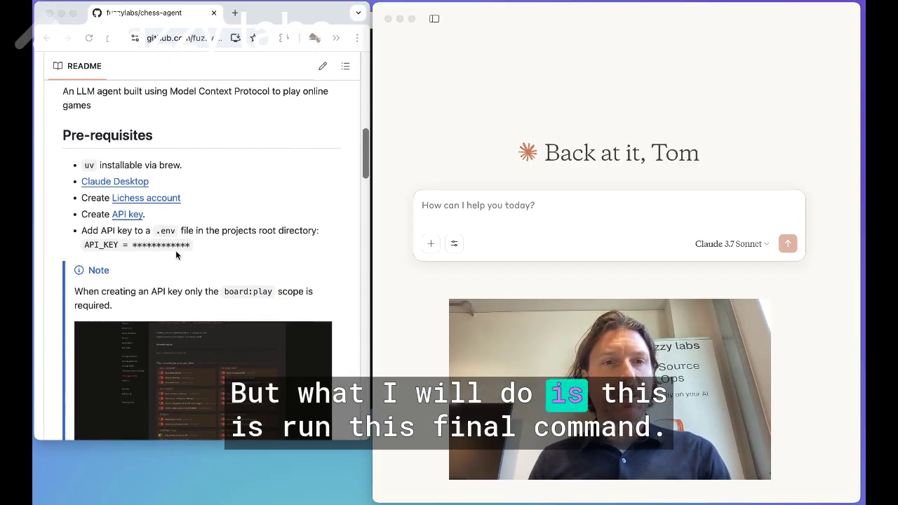
scroll(176, 255, "down", 10)
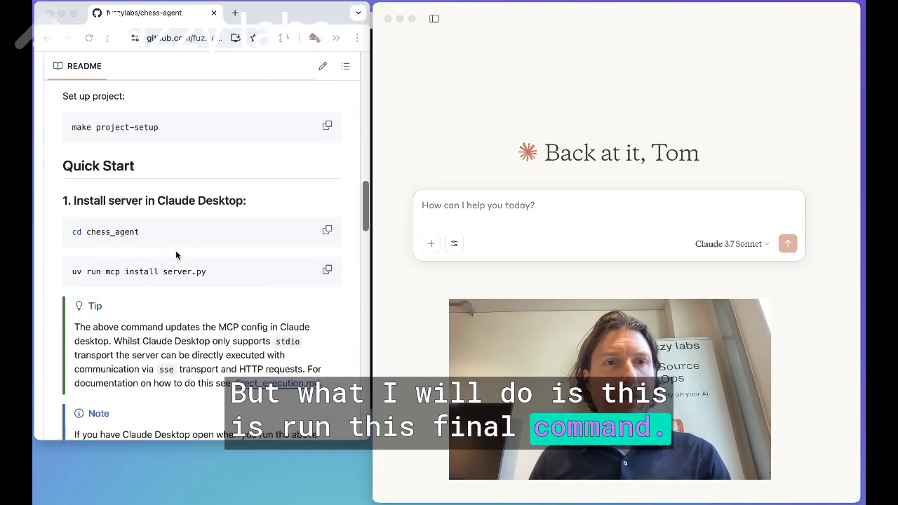
triple_click(175, 254)
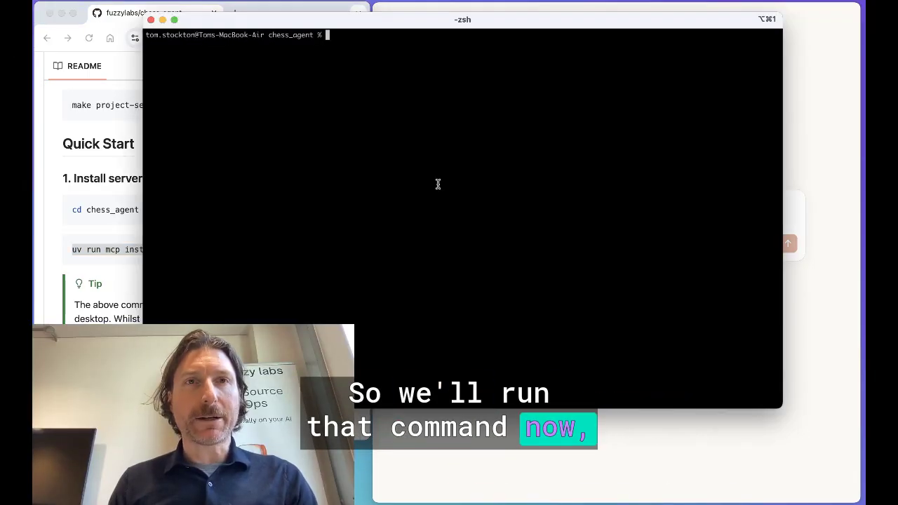
Run 'uv run mcp install server.py' in Terminal, then quit Claude Desktop.
key("Return")
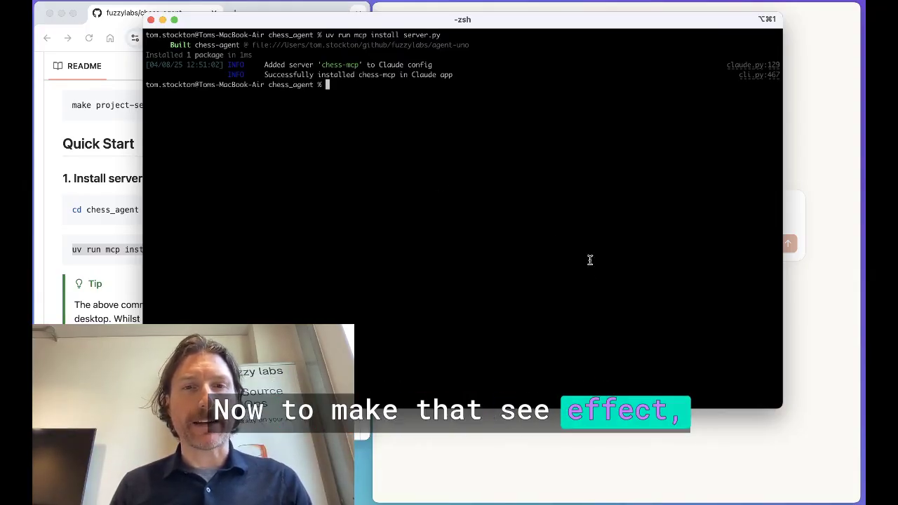
left_click(507, 447)
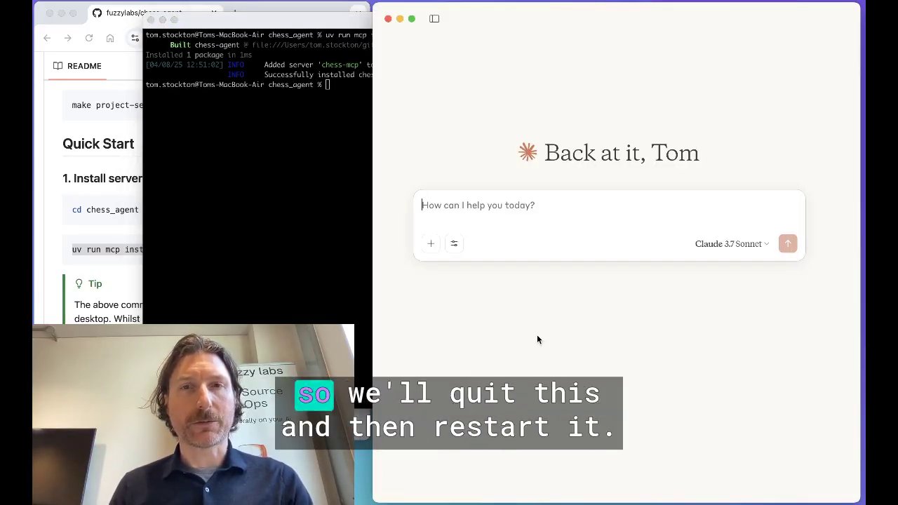
key("super+q")
Relaunch Claude Desktop from Spotlight so the chess-mcp server loads.
key("super+space")
type("cl")
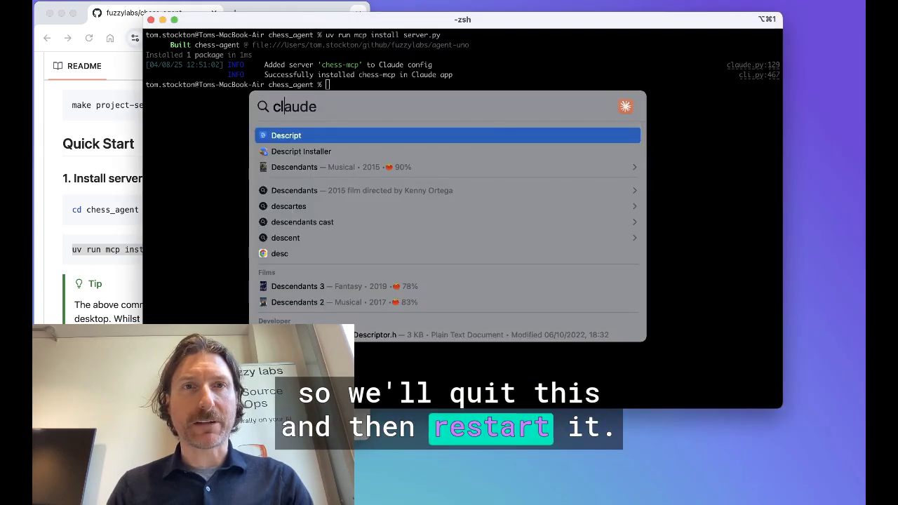
type("aude")
key("Return")
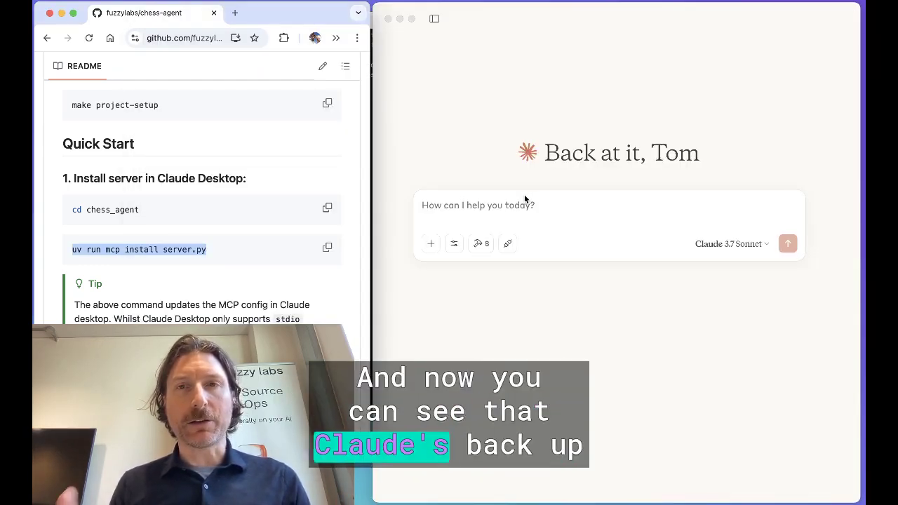
Review the list of available chess-mcp tools in Claude Desktop.
left_click(478, 245)
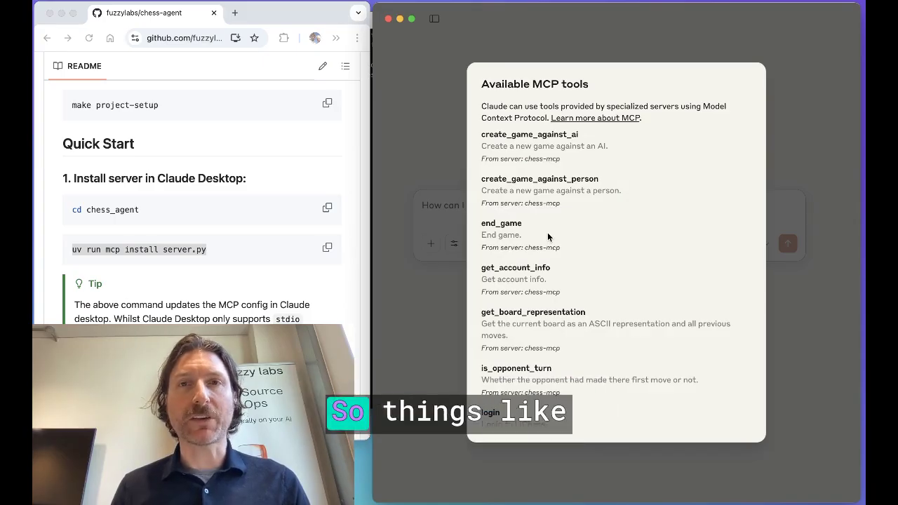
scroll(547, 232, "down", 3)
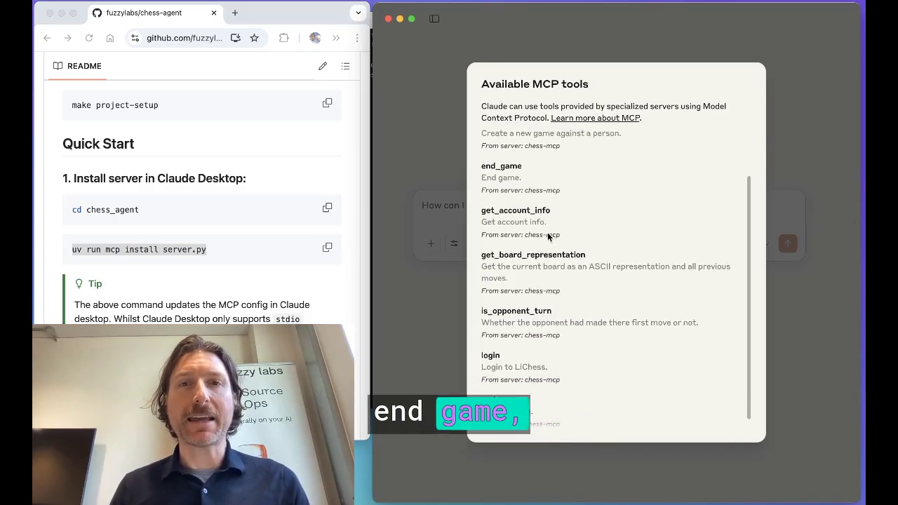
scroll(563, 256, "down", 1)
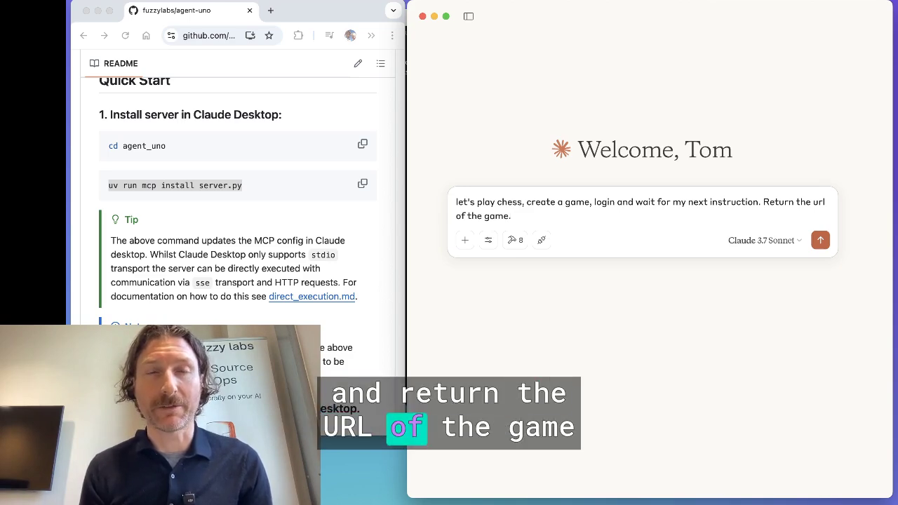
Send the setup request, allow the login and create-game tools, and open the lichess link.
key("Return")
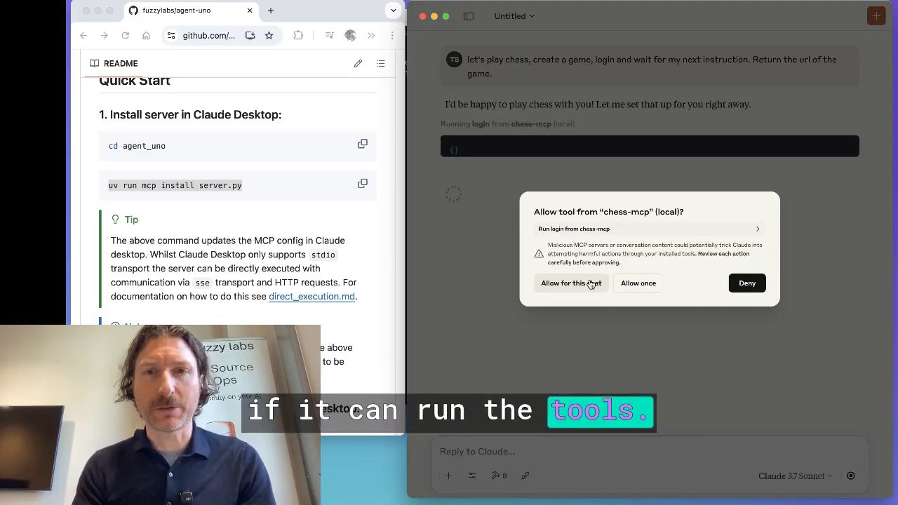
left_click(590, 283)
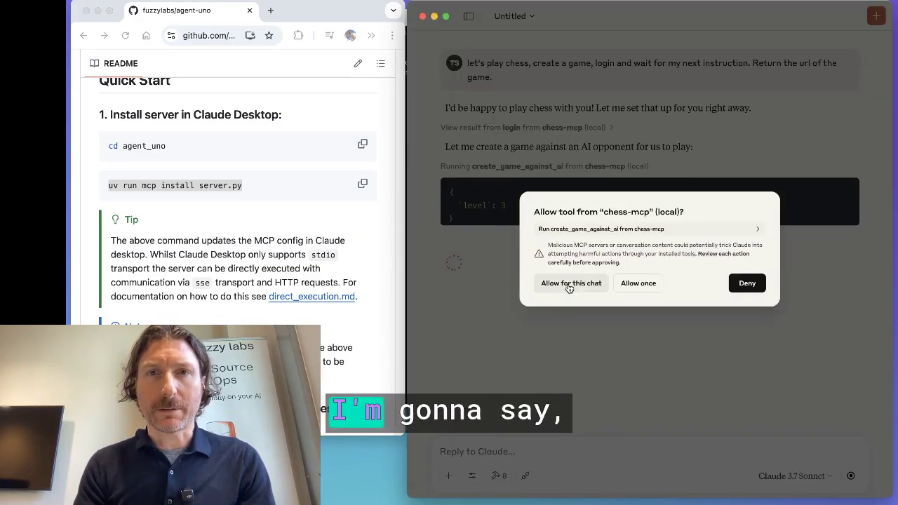
left_click(568, 288)
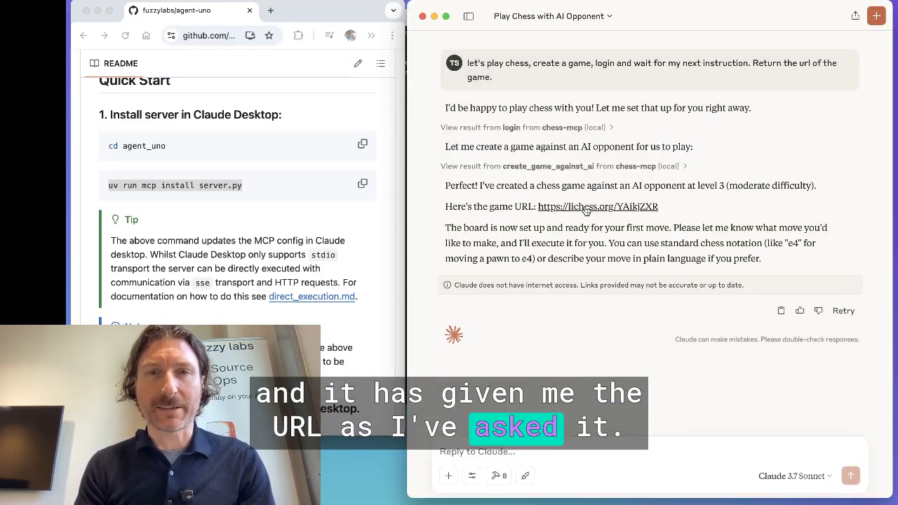
left_click(588, 208)
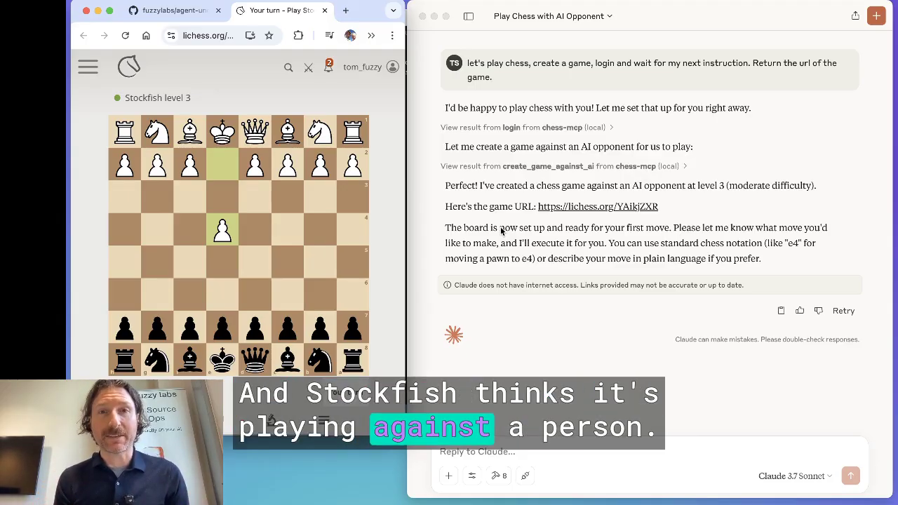
Ask Claude to 'make your move', allow make_move for this chat, and expand the failed attempt.
mouse_move(254, 326)
left_mouse_down()
mouse_move(260, 267)
mouse_move(253, 292)
mouse_move(243, 288)
mouse_move(254, 324)
left_mouse_up()
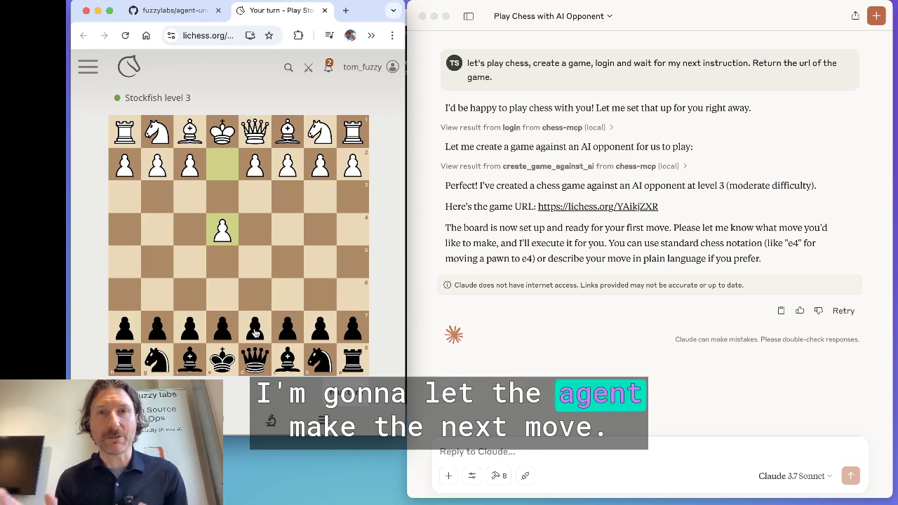
left_click(526, 445)
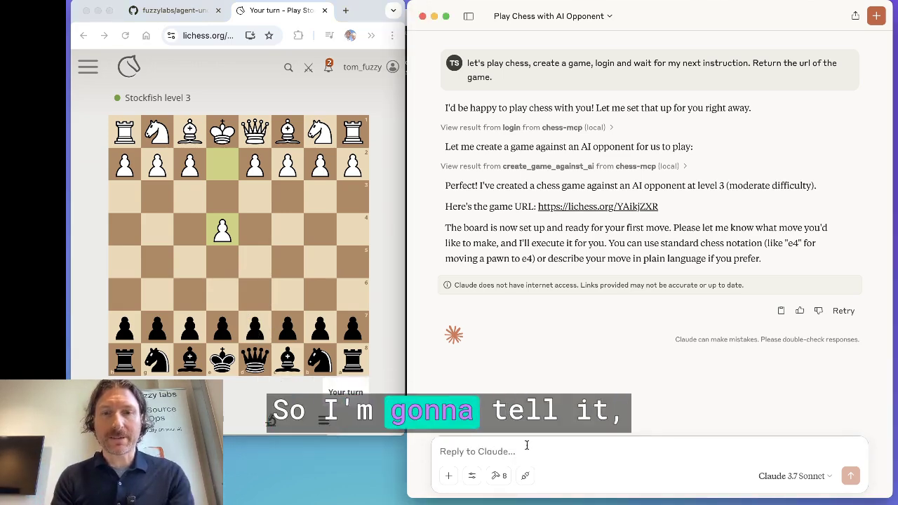
type("amke")
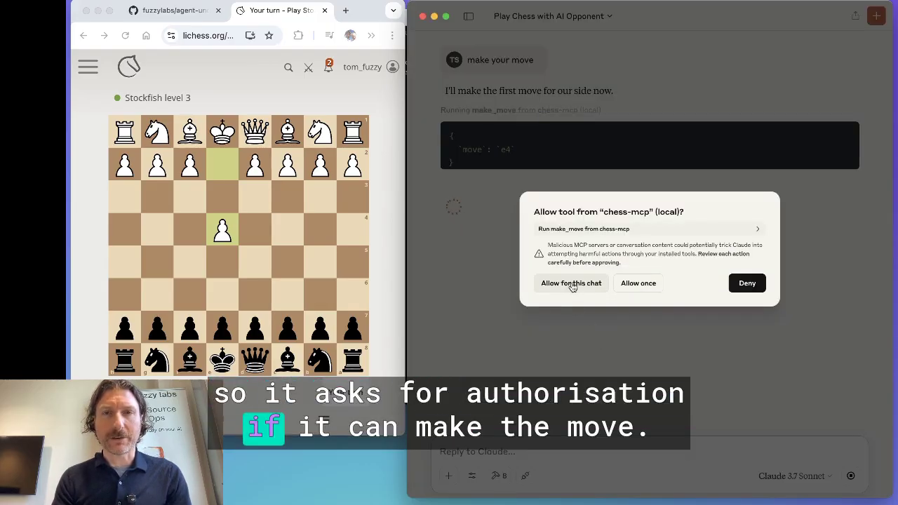
left_click(571, 283)
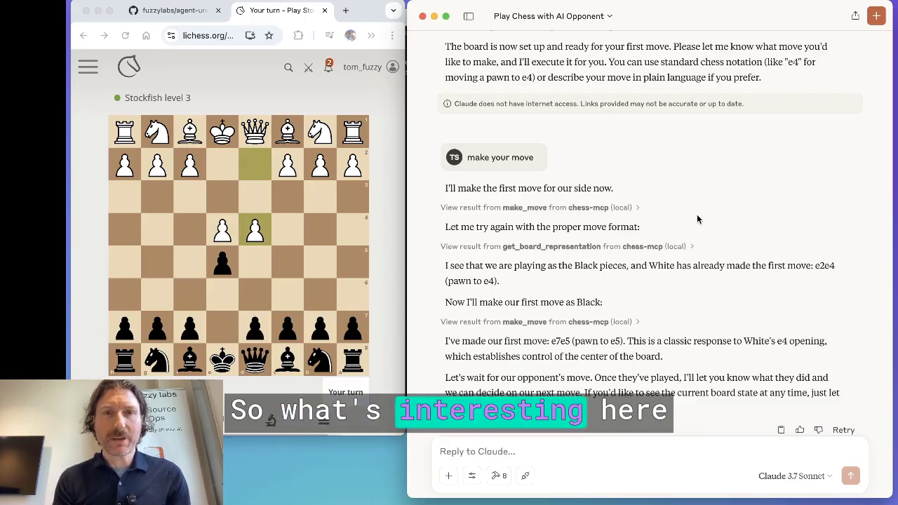
mouse_move(535, 175)
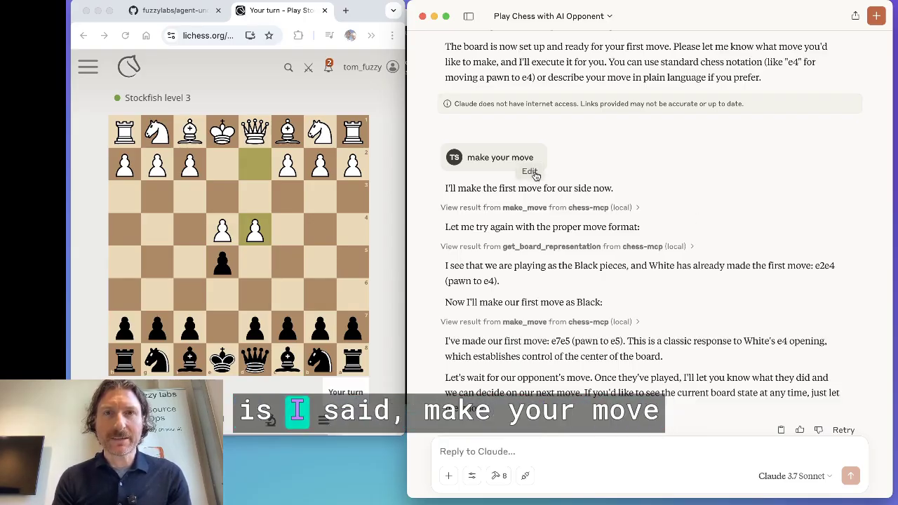
left_click(637, 209)
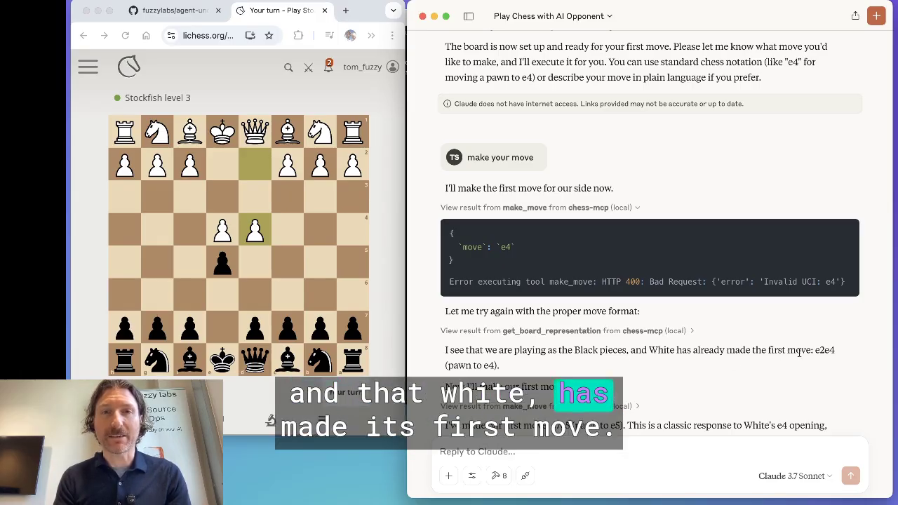
Scroll through Claude's reply, from the 'Invalid UCI: e4' error to the successful e7e5 retry.
scroll(568, 359, "down", 1)
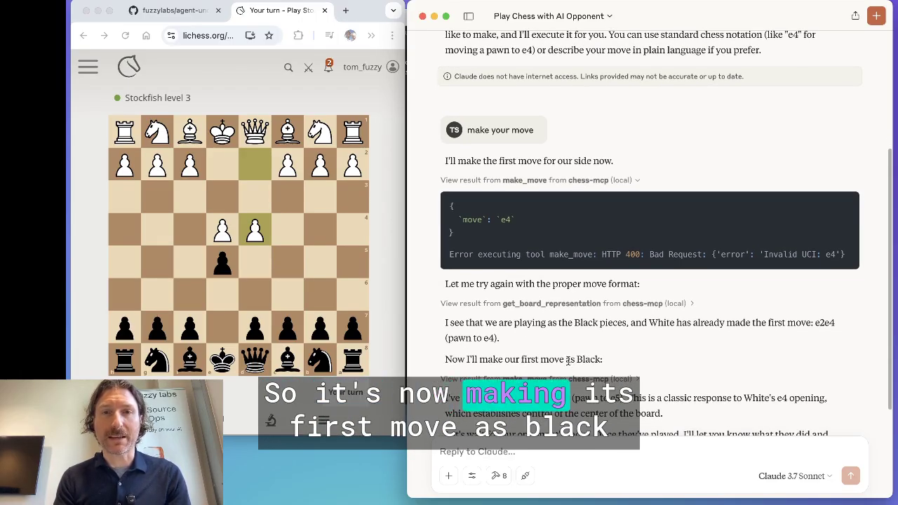
scroll(631, 348, "down", 1)
scroll(631, 349, "down", 1)
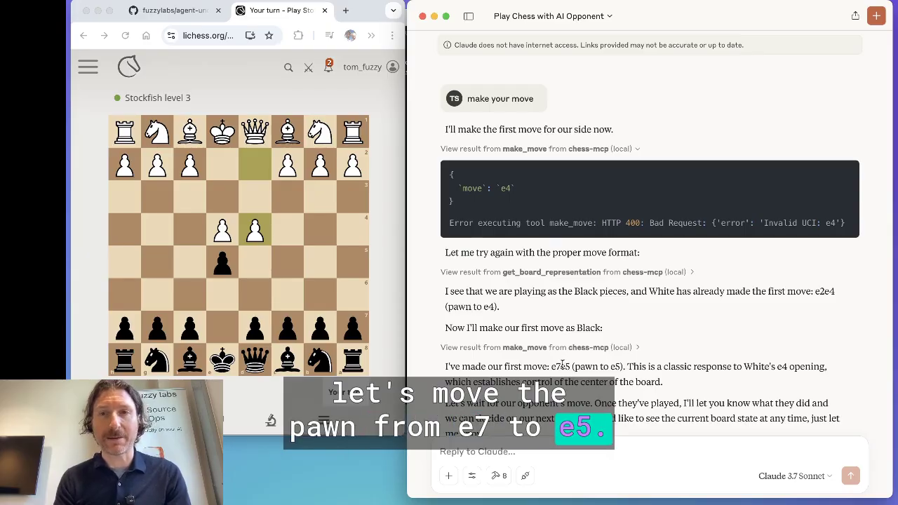
scroll(632, 368, "down", 1)
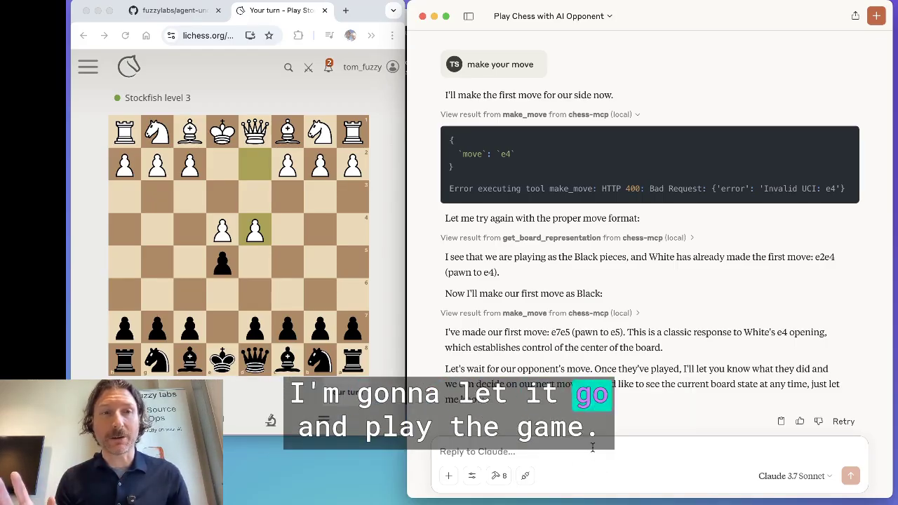
Tell Claude to 'continue to play chess until it has ended'.
type("continue to play chess until yit")
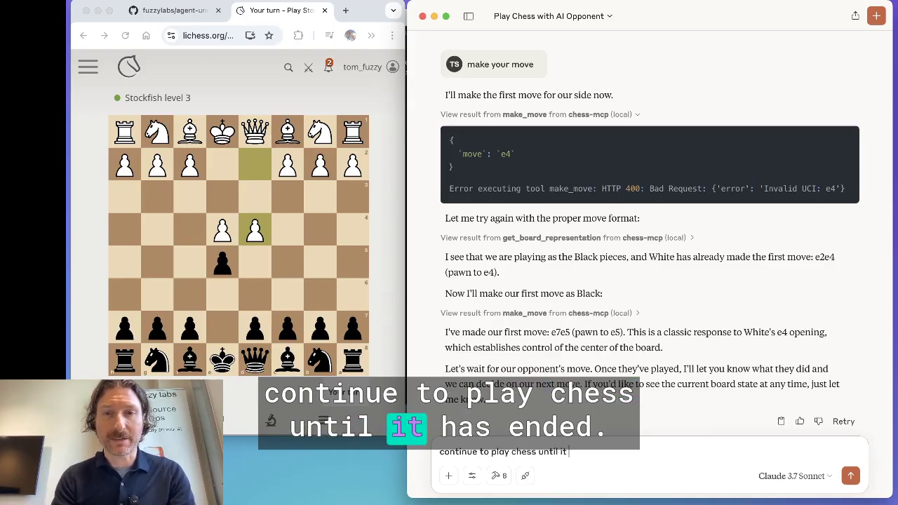
type(" has ended.")
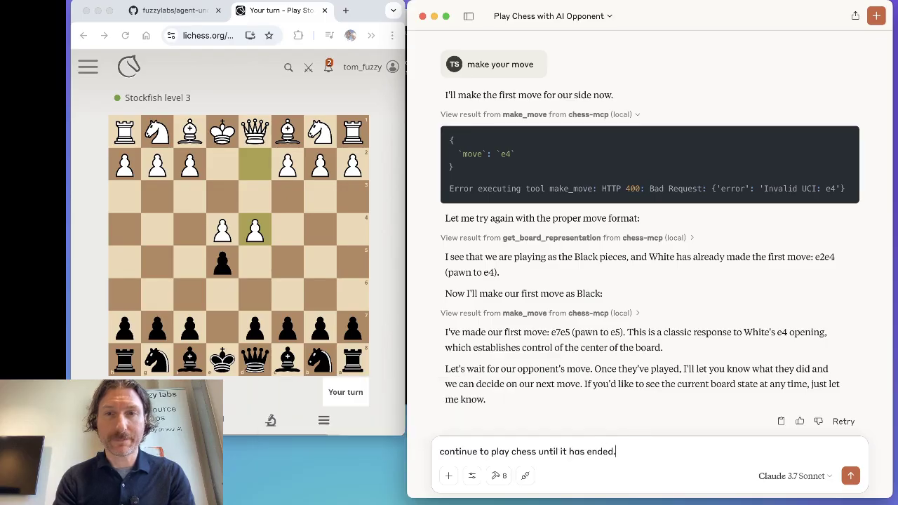
key("Return")
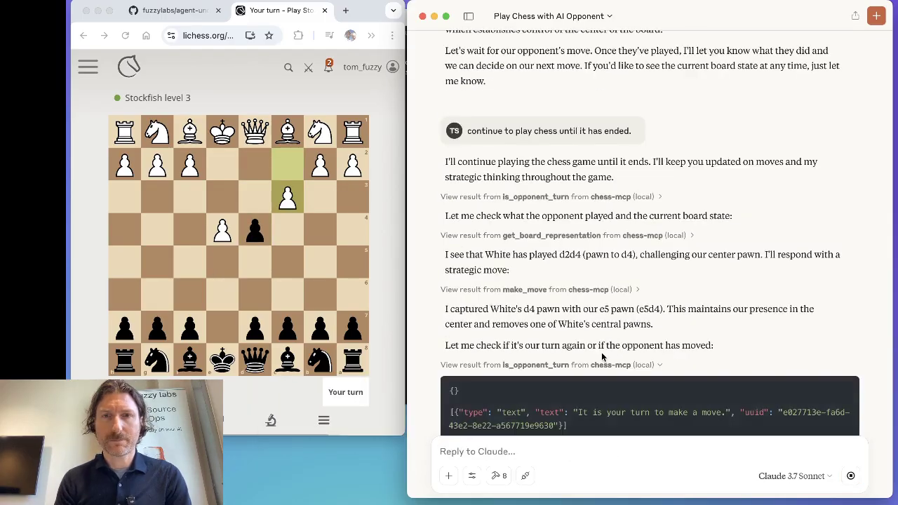